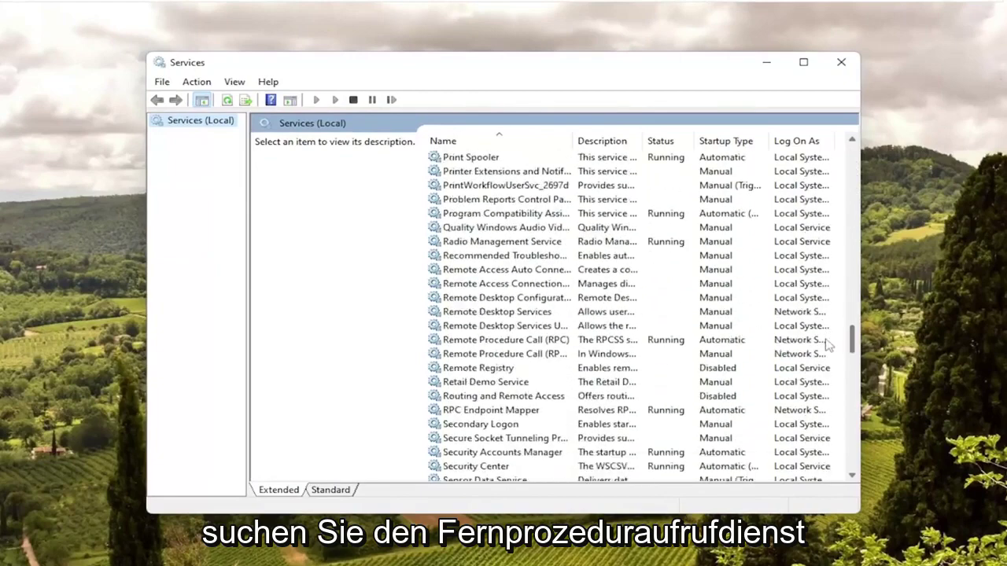
Step: Check the startup type and service status in the properties of the Remote Procedure Call (RPC) service
click(482, 284)
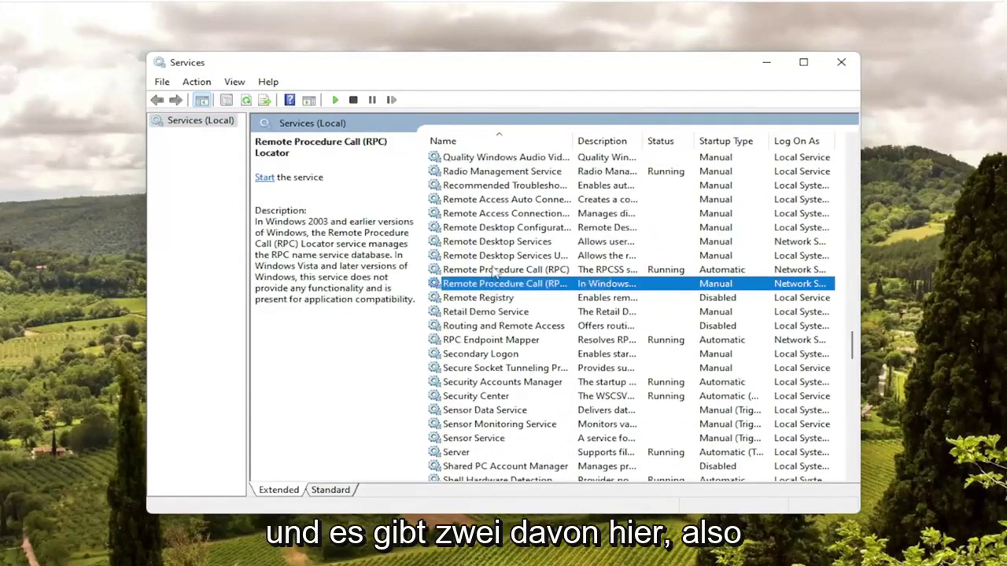
click(495, 270)
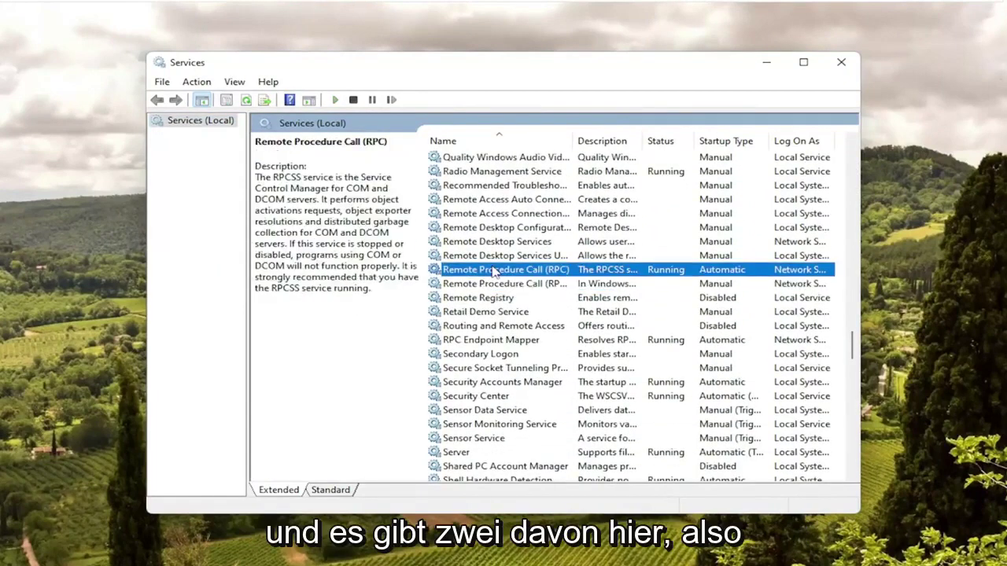
double_click(474, 271)
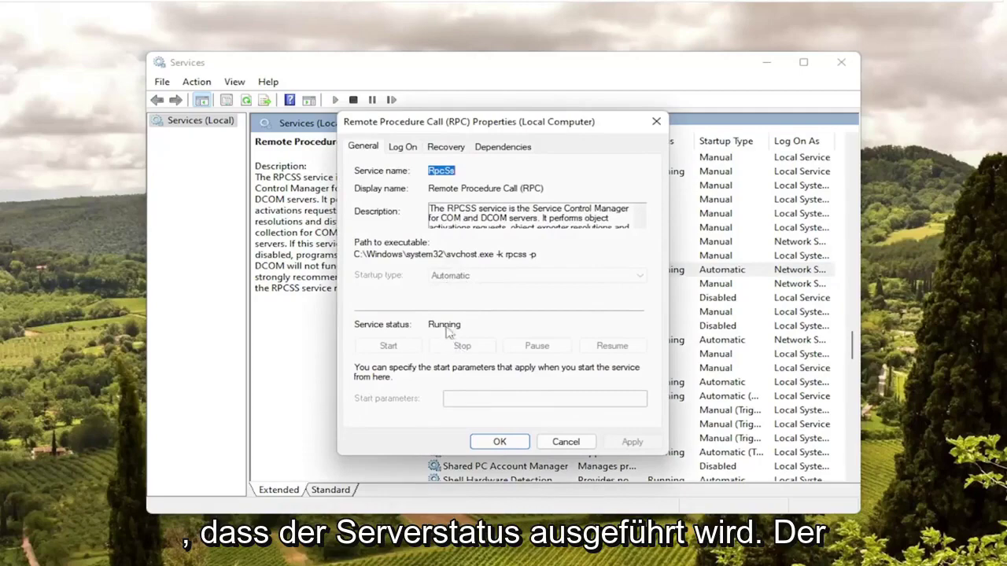
click(517, 446)
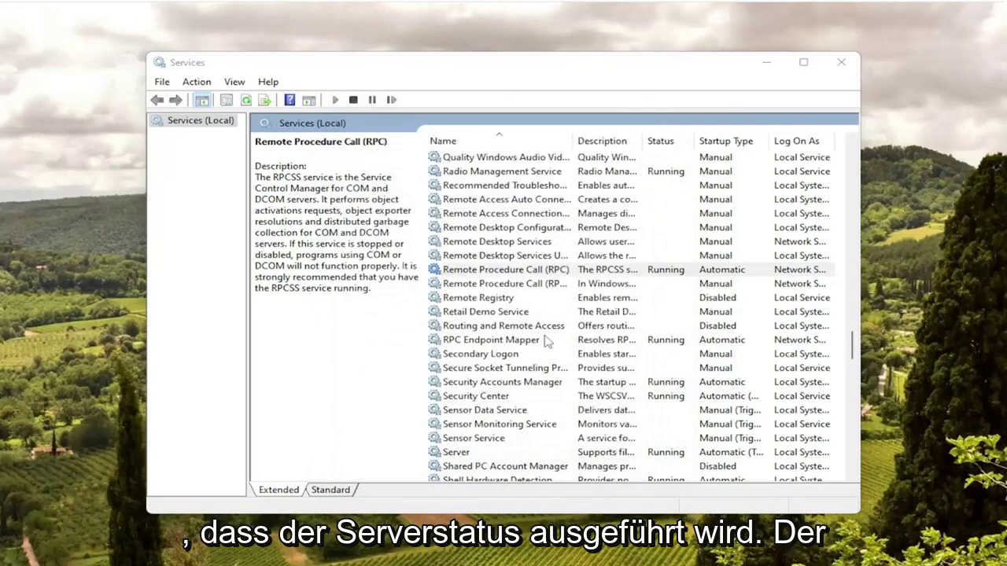
Step: Set the Remote Procedure Call (RPC) Locator service's startup type to Automatic, start it, apply the settings and close Services
double_click(507, 284)
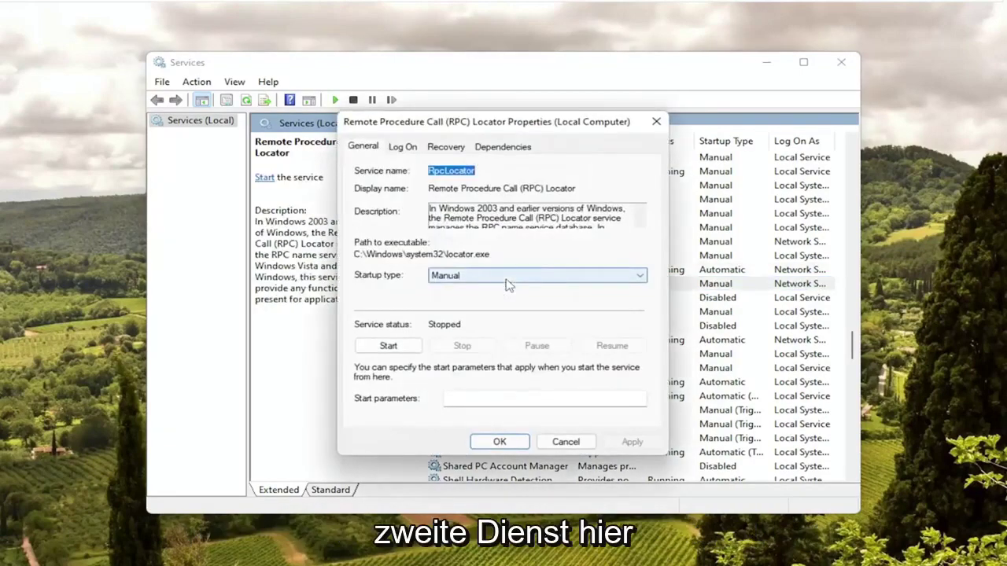
click(476, 277)
click(464, 300)
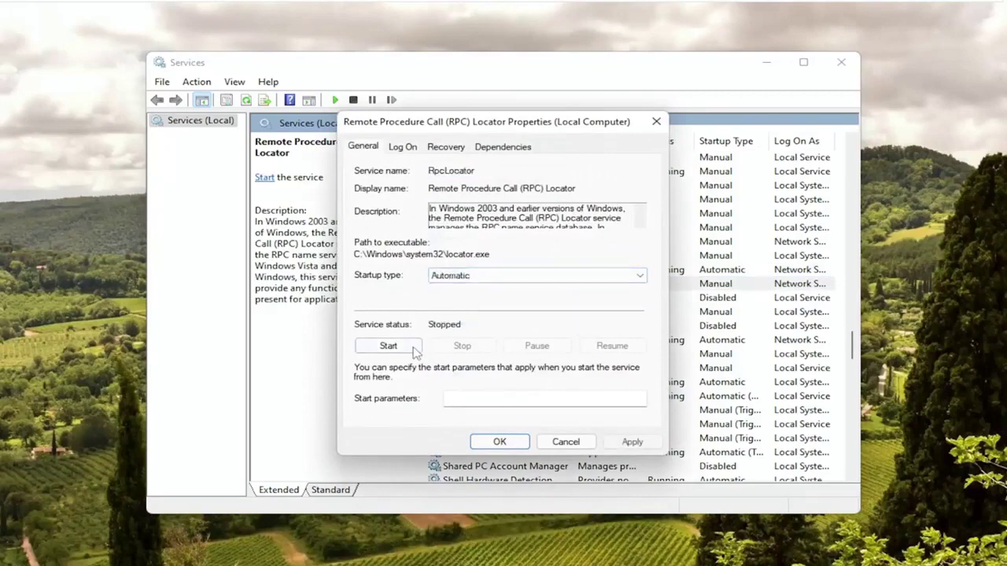
click(415, 348)
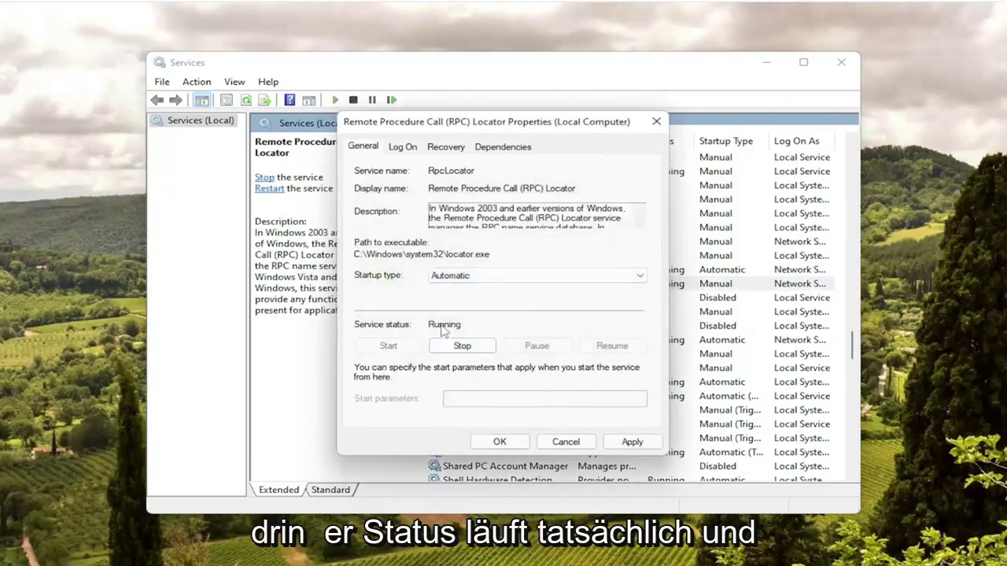
click(638, 442)
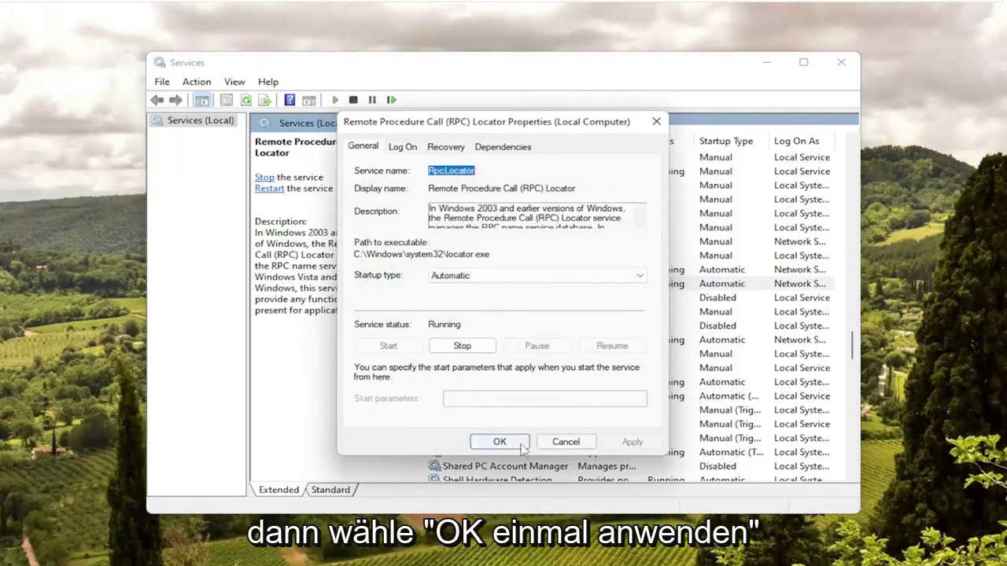
click(501, 442)
click(842, 63)
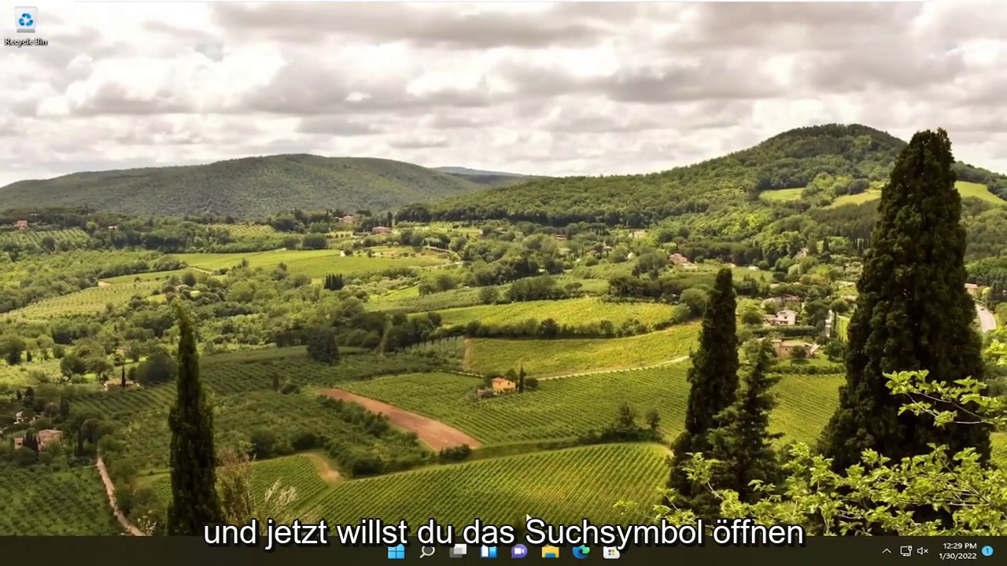
Step: Search Windows for "index" and open Indexing Options, moving its window toward the middle of the desktop
click(426, 553)
text(index)
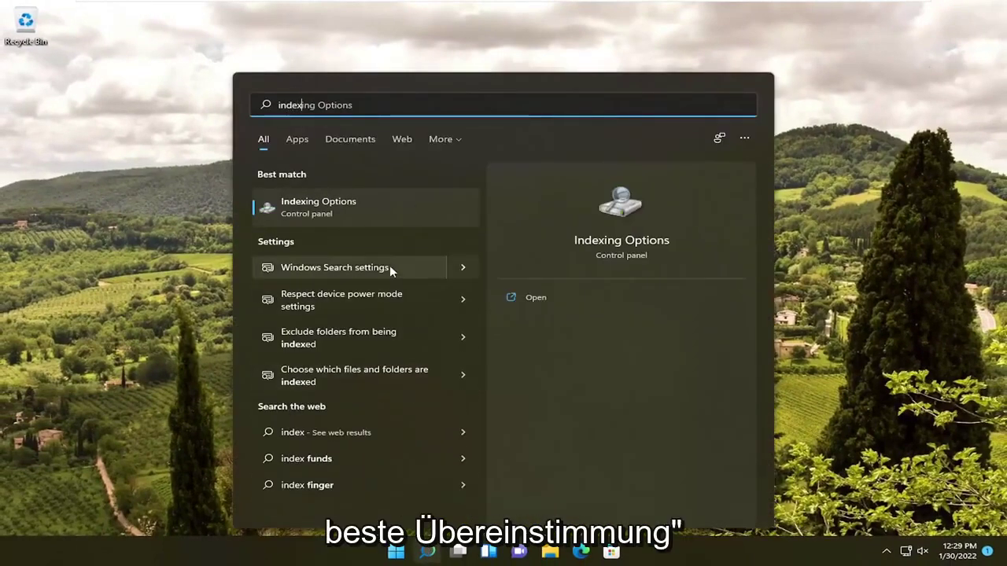
click(336, 207)
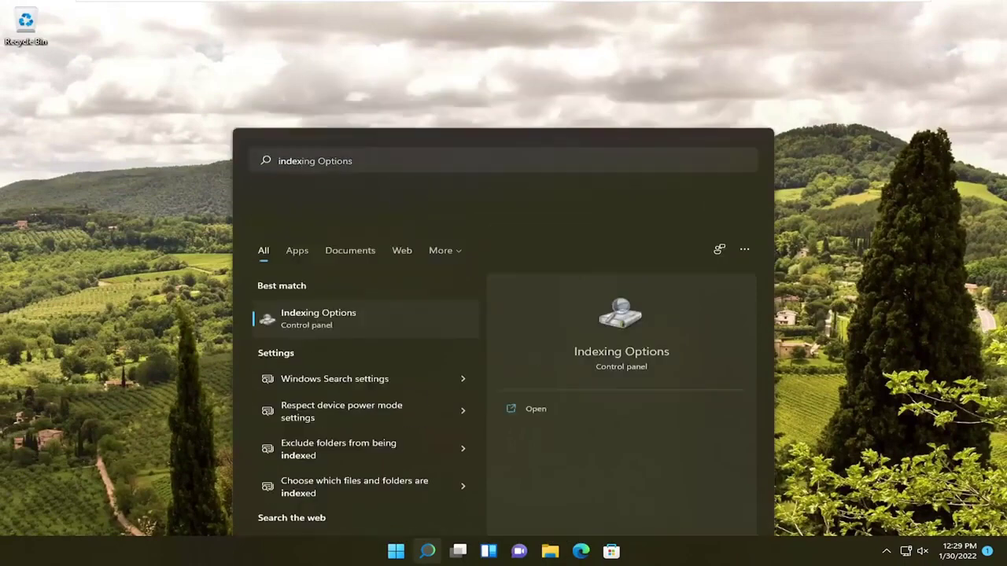
drag(155, 47, 451, 74)
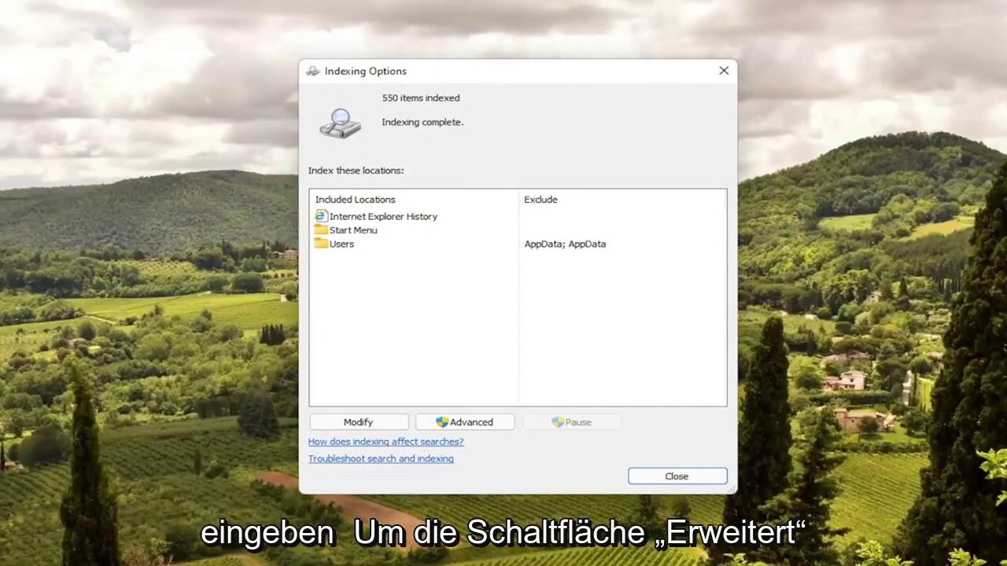
Step: Delete and rebuild the search index through the advanced indexing options, confirm the rebuild and close Indexing Options
click(459, 425)
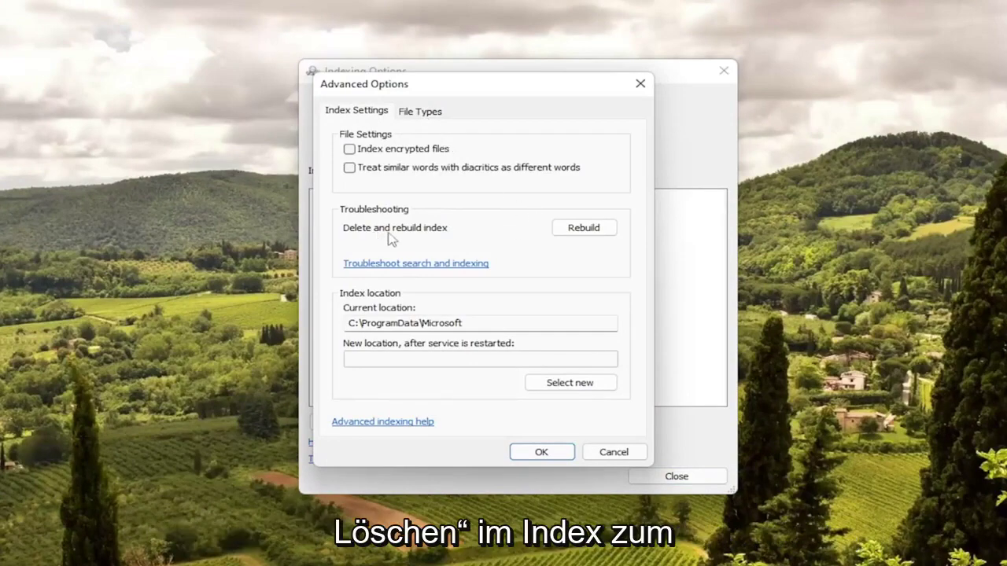
click(586, 228)
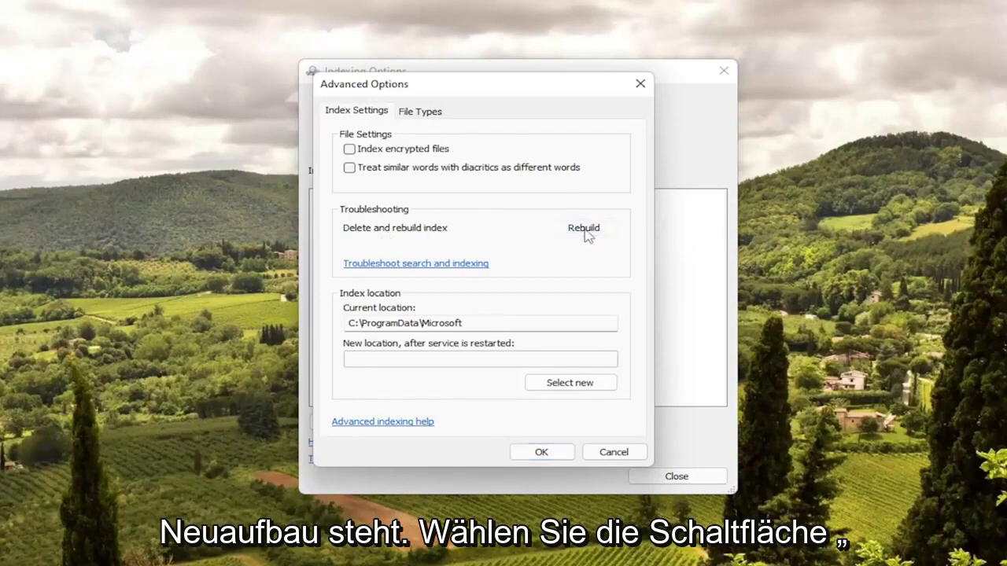
click(549, 384)
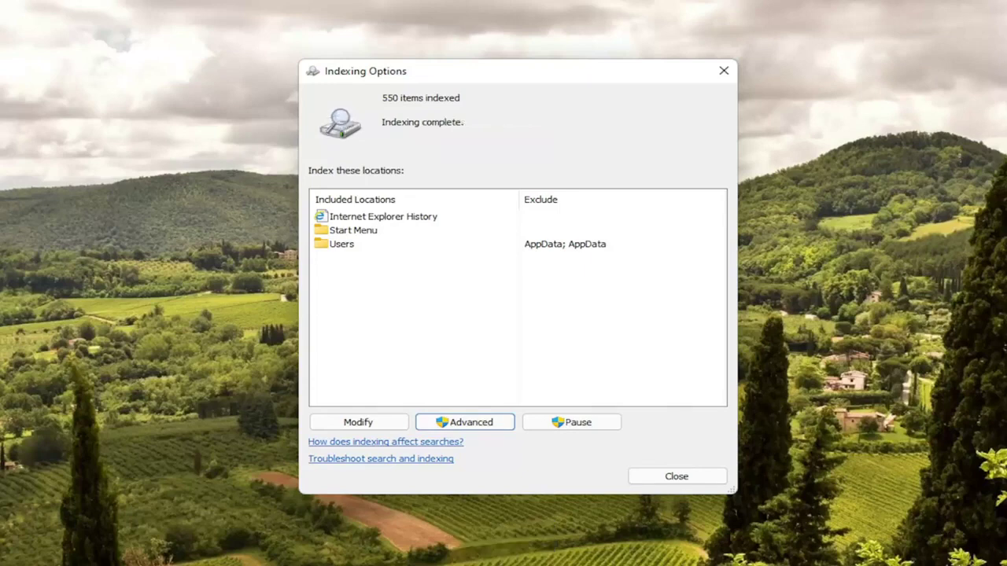
click(722, 71)
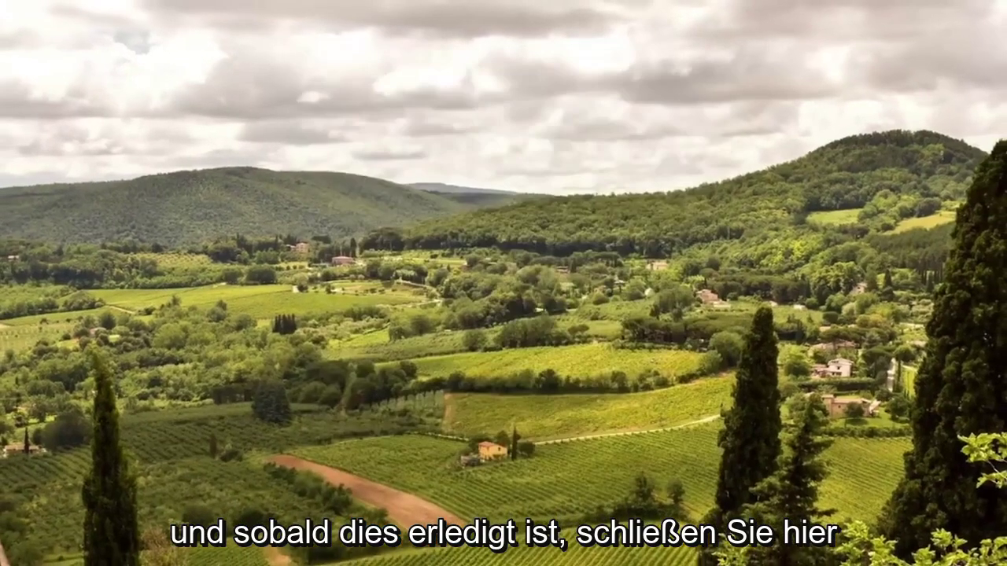
Step: Search Windows for "cmd" and open Command Prompt as administrator, allowing it to make changes to the device
key(super+s)
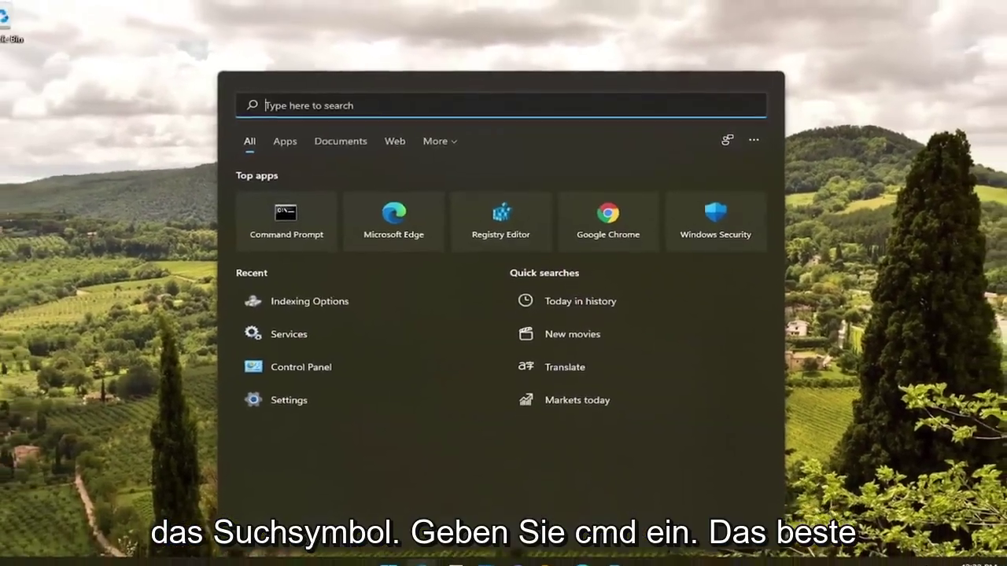
text(cmd)
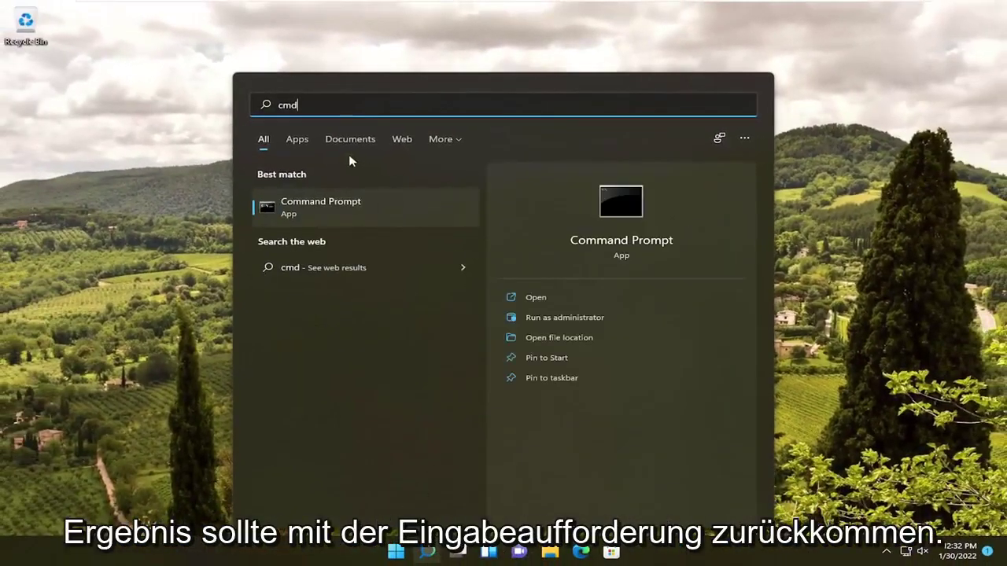
right_click(358, 214)
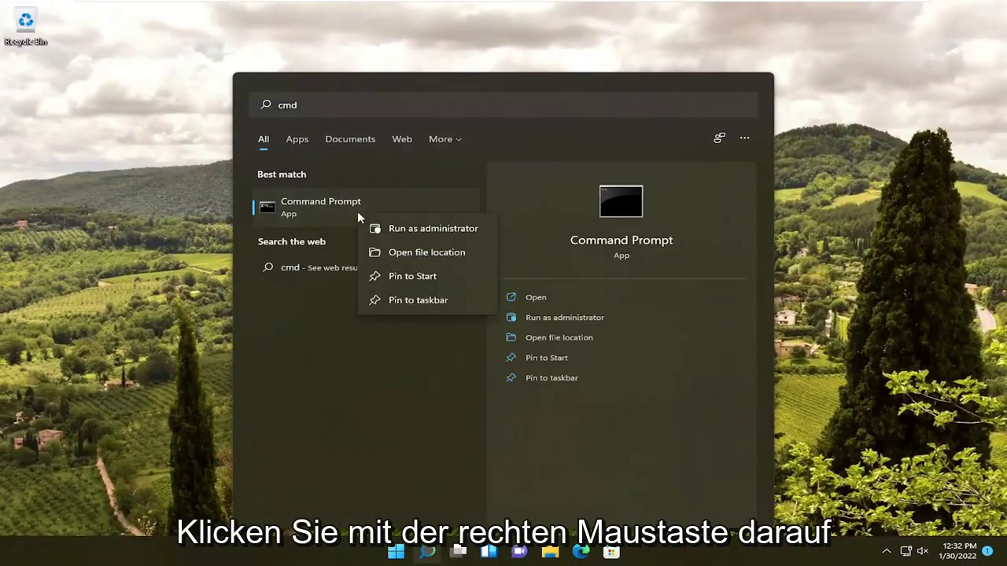
click(435, 229)
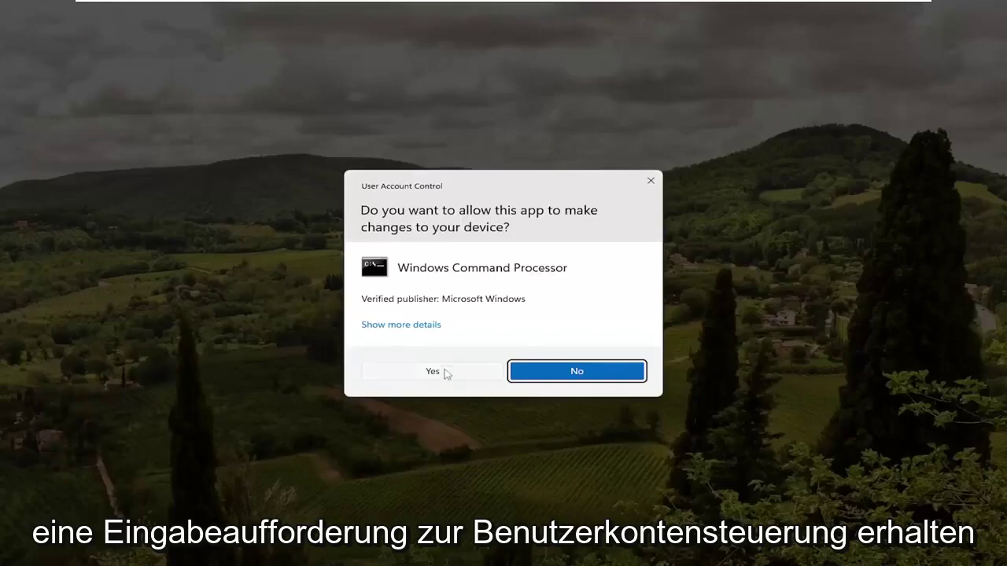
click(443, 375)
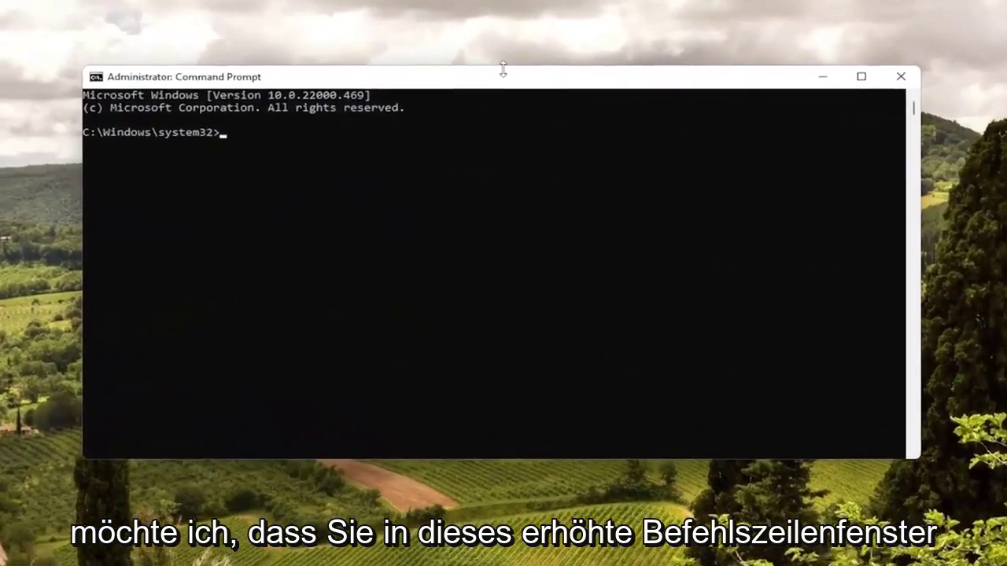
Step: Run the system file scan with sfc /scannow and close Command Prompt once the scan is complete
text(sfc)
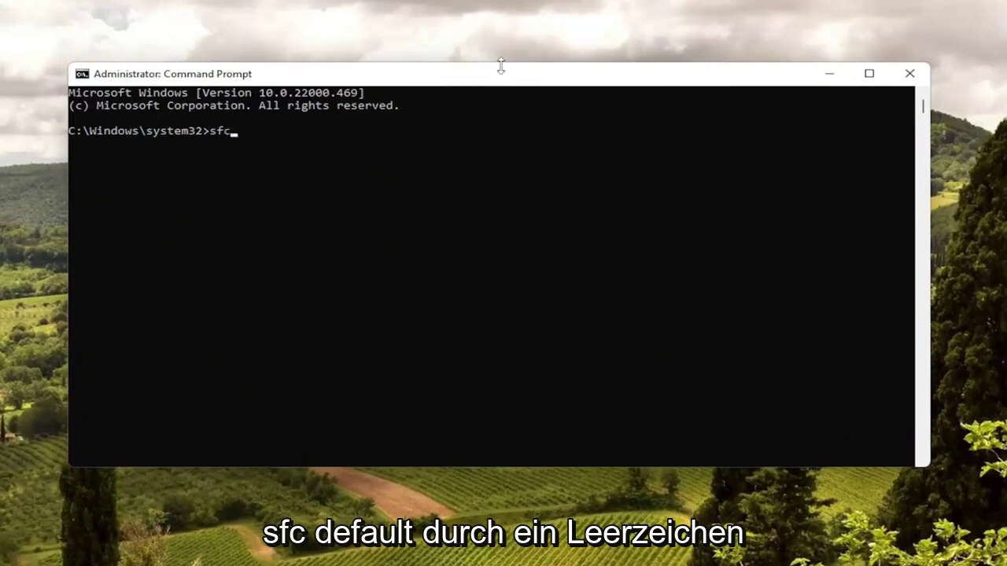
text(annow)
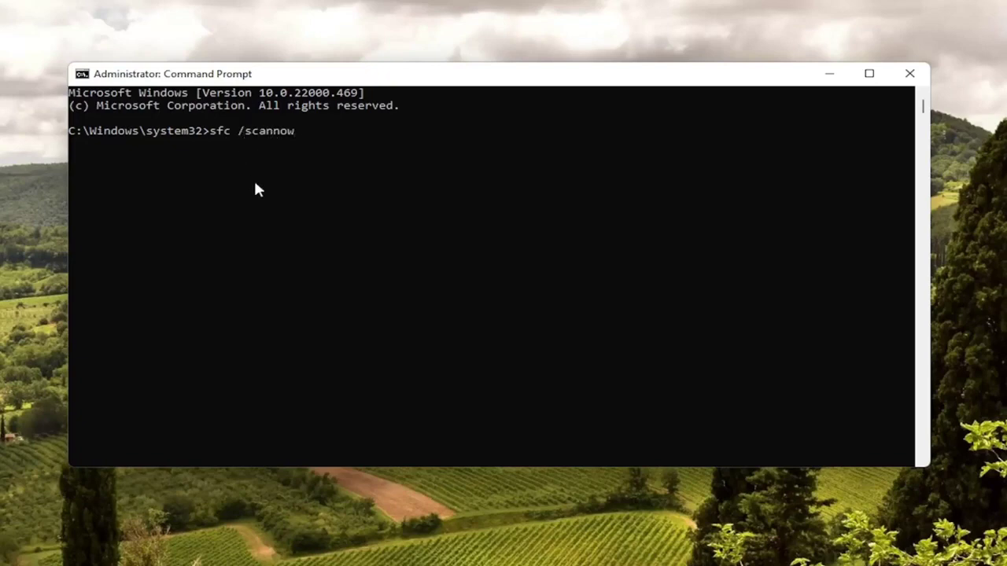
key(Return)
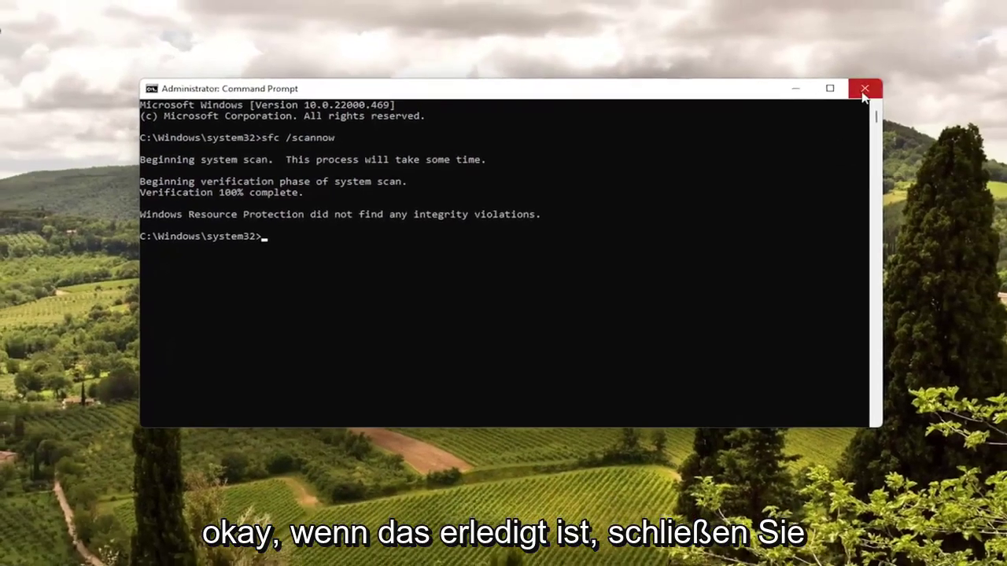
click(893, 79)
Step: Restart the computer from the Start button's shut down or sign out options
right_click(394, 552)
mouse_move(384, 502)
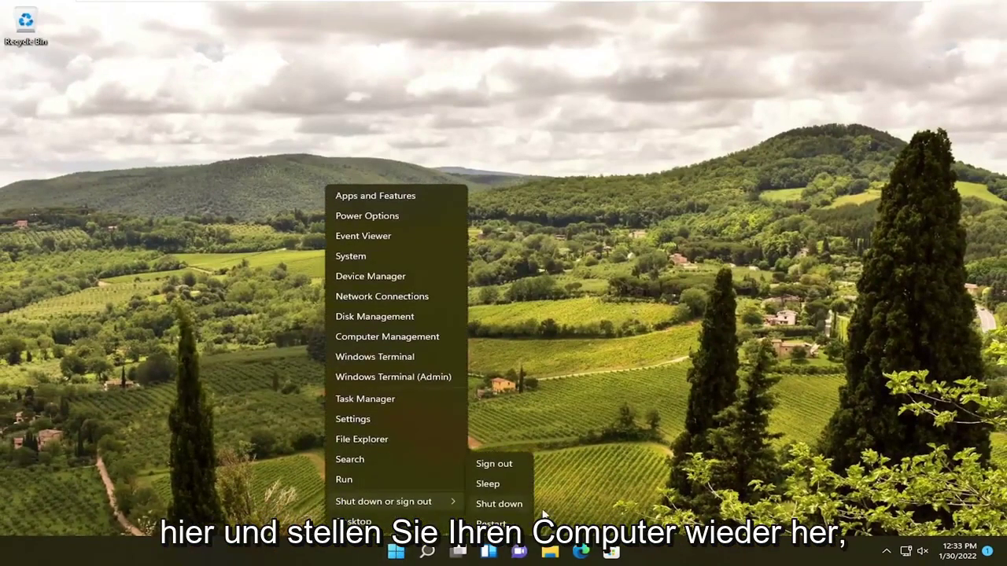
click(494, 523)
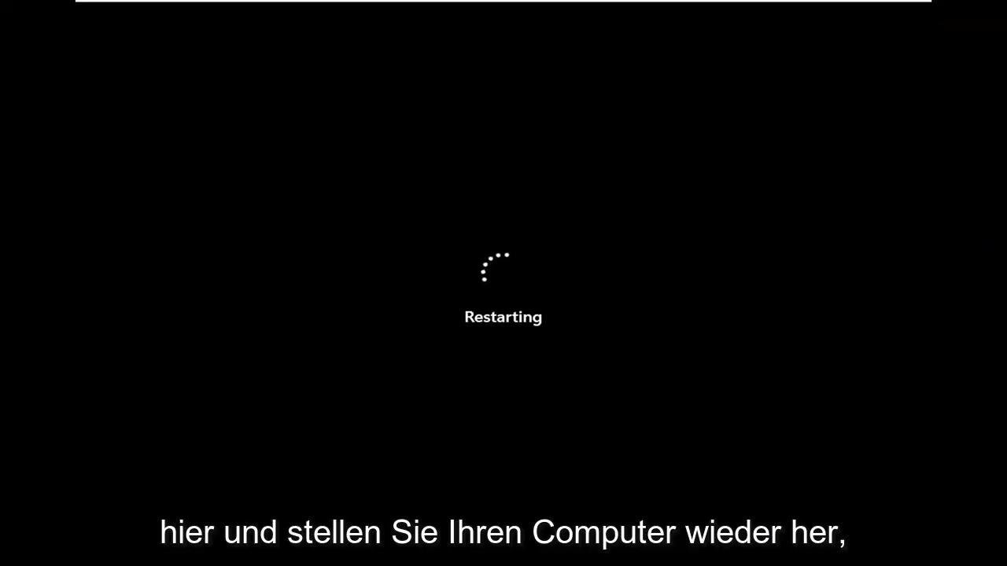